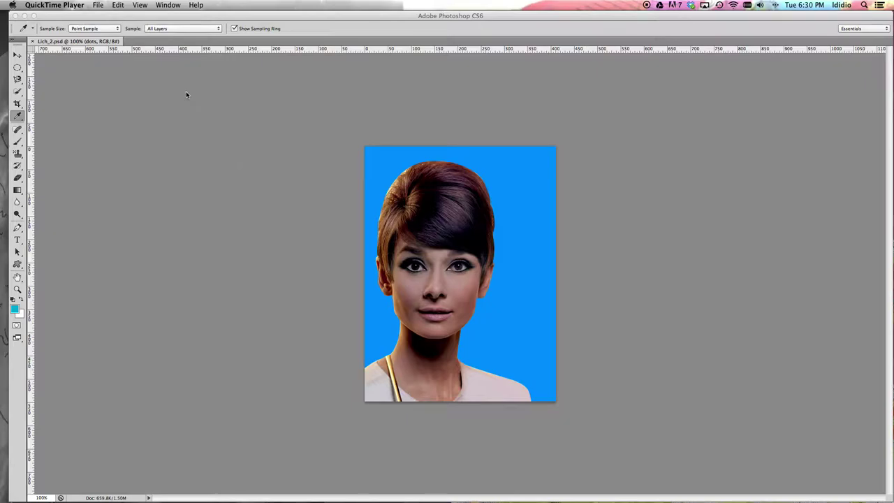
- Return to Photoshop and choose File > Open to browse for an existing file
left_click(99, 5)
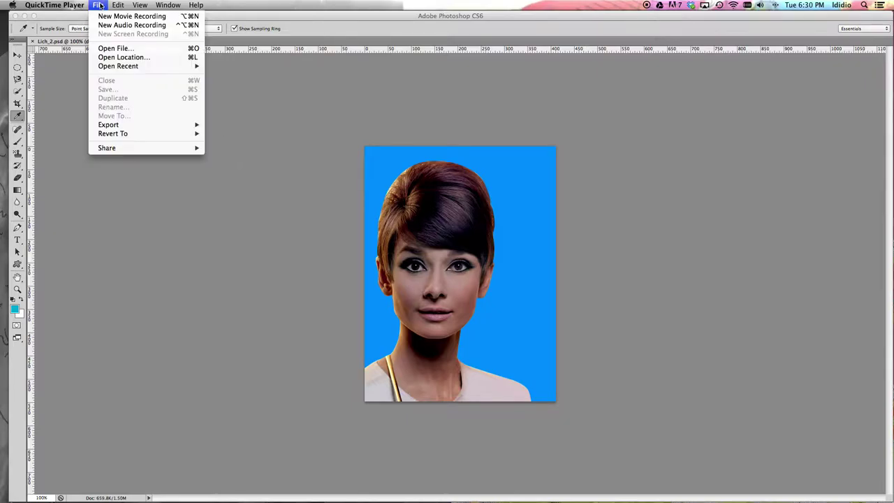
left_click(75, 113)
left_click(75, 5)
left_click(79, 25)
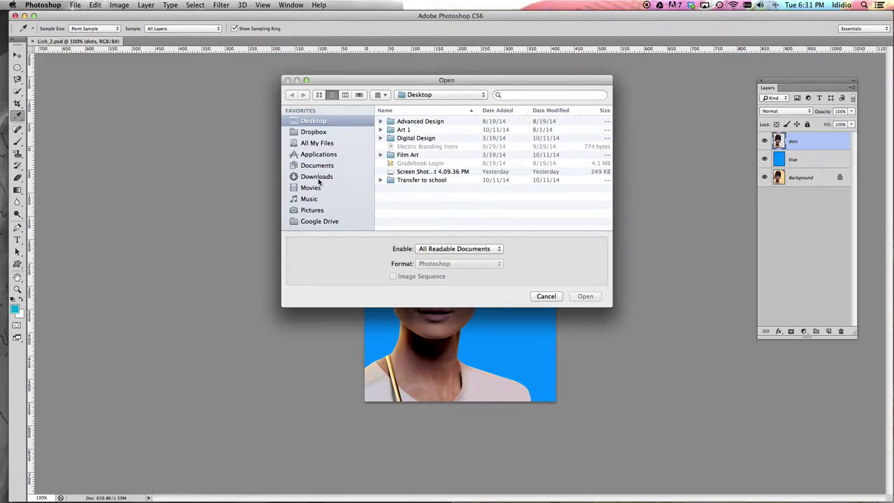
- Browse from the Desktop into the Digital Design folder
left_click(318, 178)
left_click(316, 166)
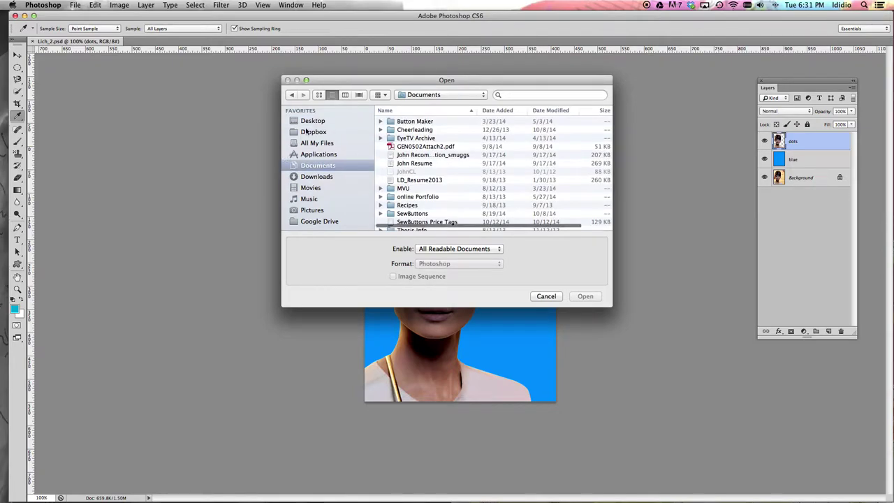
left_click(309, 121)
double_click(405, 137)
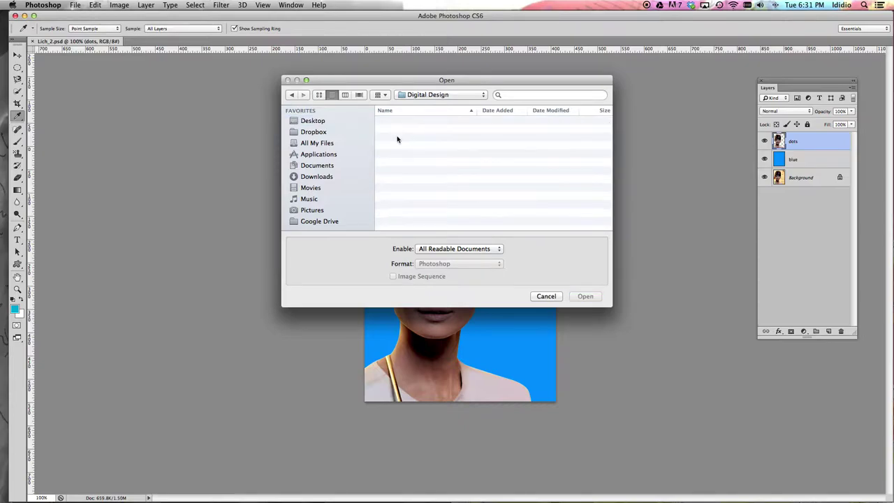
scroll(418, 222, "down", 5)
scroll(415, 209, "down", 1)
- Go into Lichtenstein Photoshop > Handout Img and open the Audrey Hepburn JPEG
double_click(412, 169)
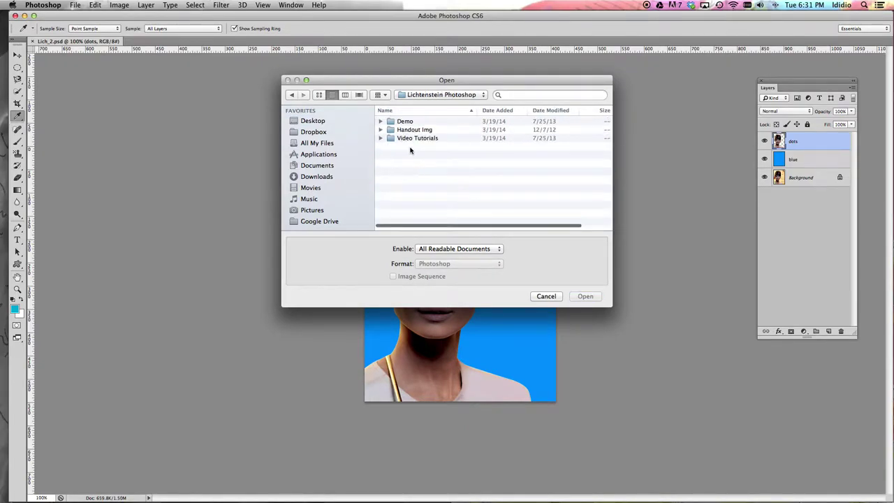
double_click(403, 123)
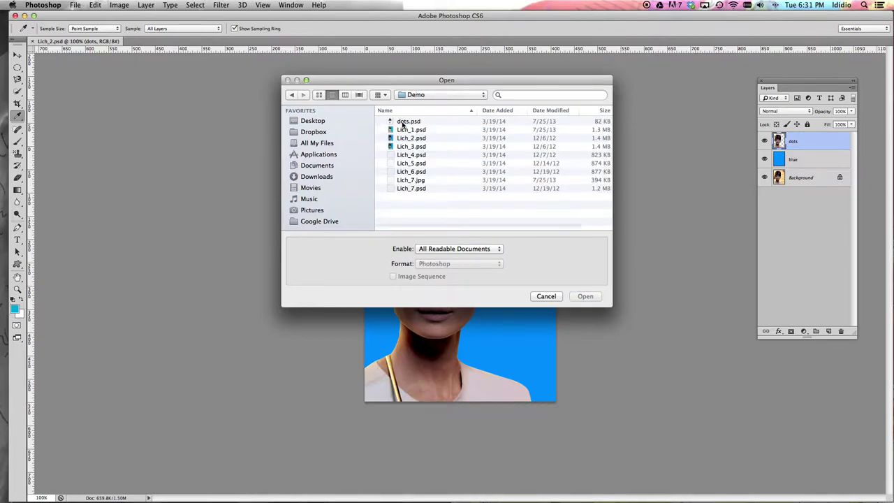
left_click(293, 95)
double_click(425, 132)
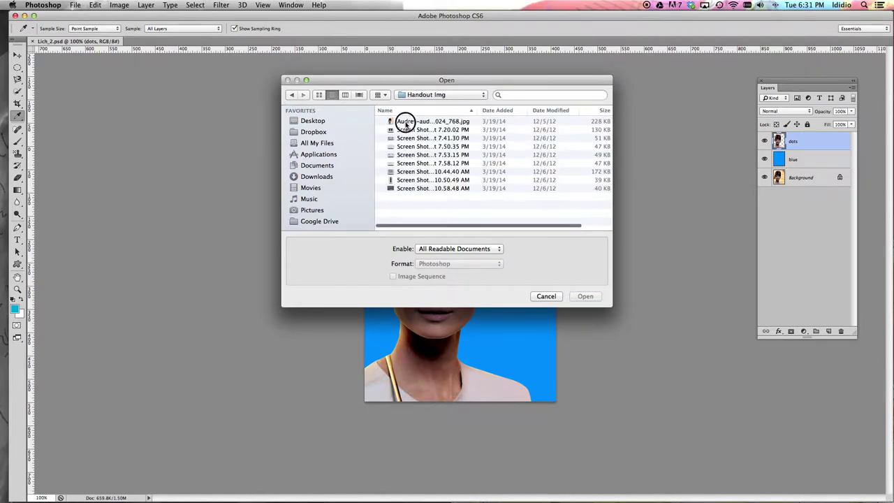
left_click(405, 121)
left_click(580, 297)
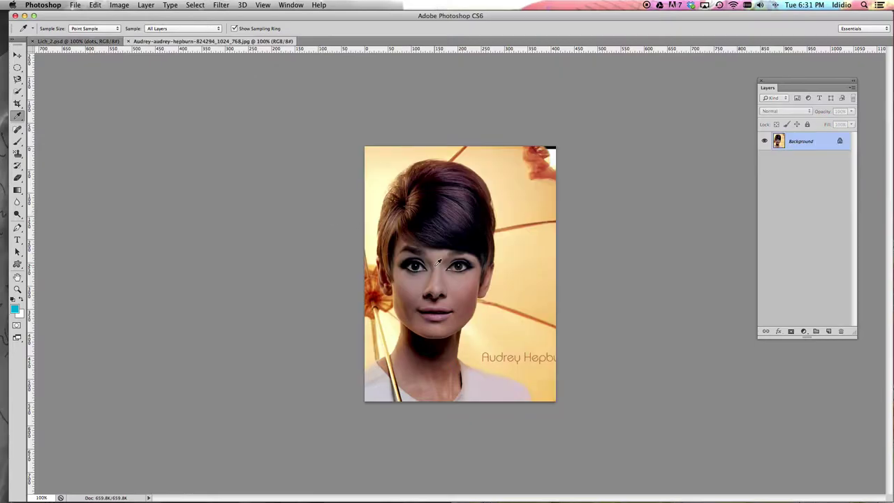
- Create a new document named didio_lich, 8.5 × 11 inches at 300 ppi
left_click(76, 7)
left_click(79, 15)
type("didio_lich")
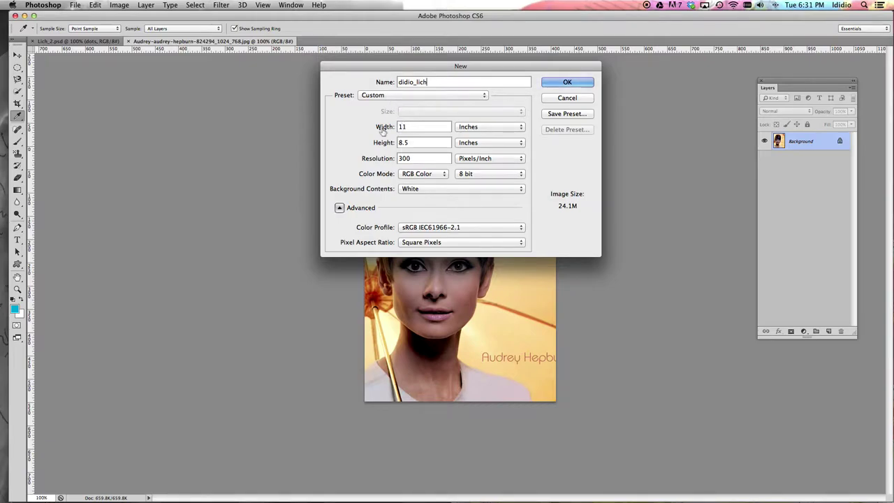
left_click_drag(409, 126, 399, 129)
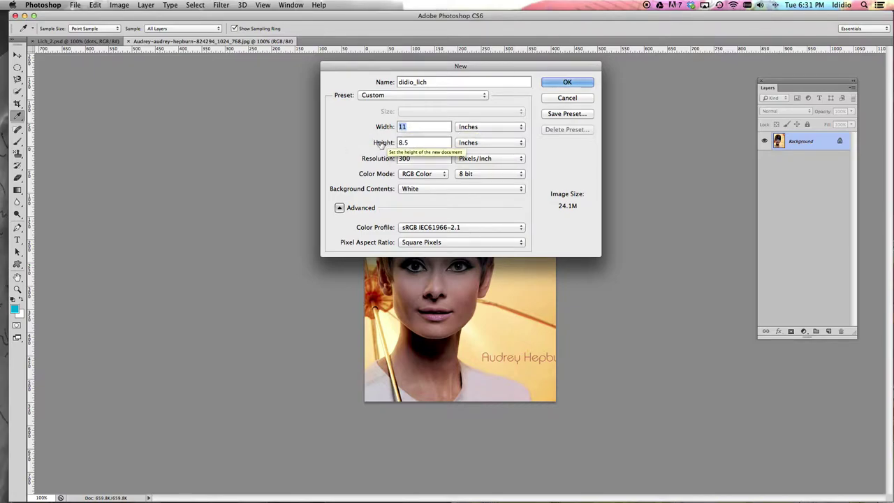
left_click(410, 127)
double_click(408, 126)
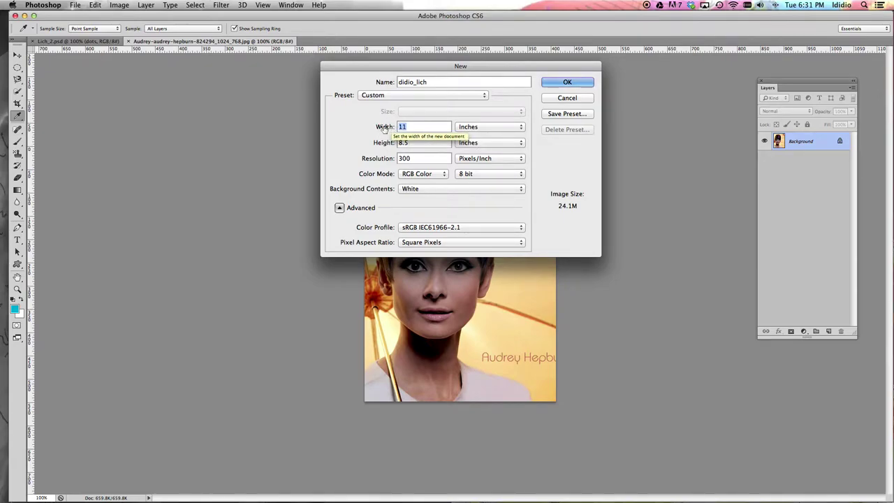
type("8.5")
key("Tab")
type("11")
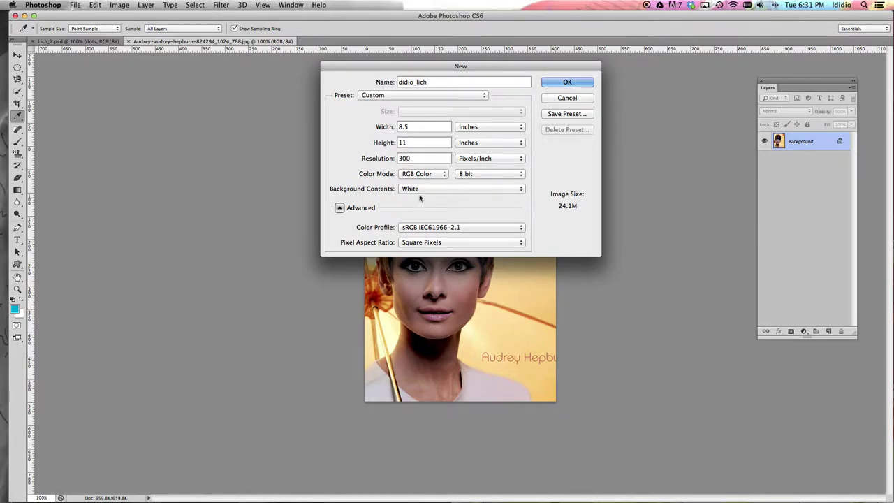
left_click(564, 83)
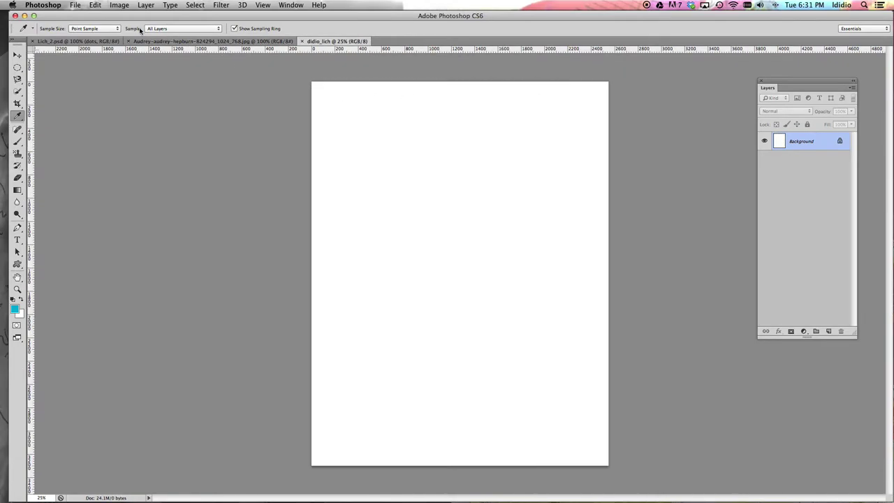
- Switch to the Audrey Hepburn tab and drag the Layers panel toward the canvas
left_click(146, 41)
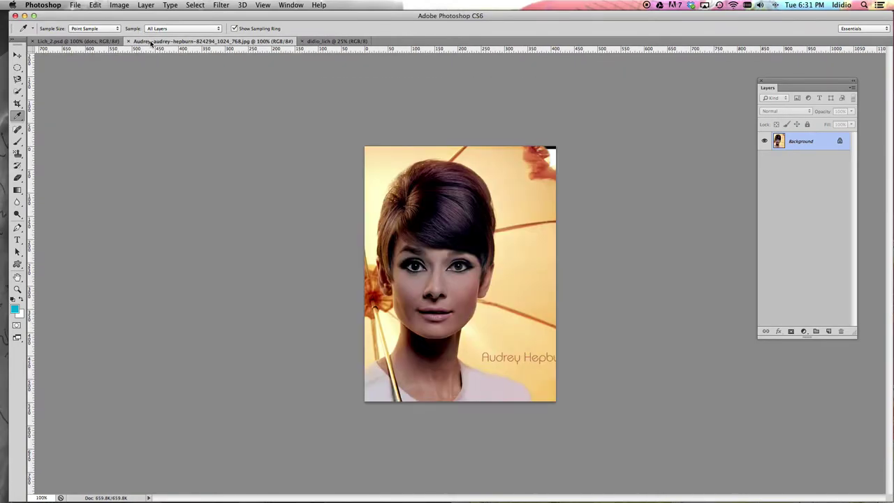
left_click(320, 42)
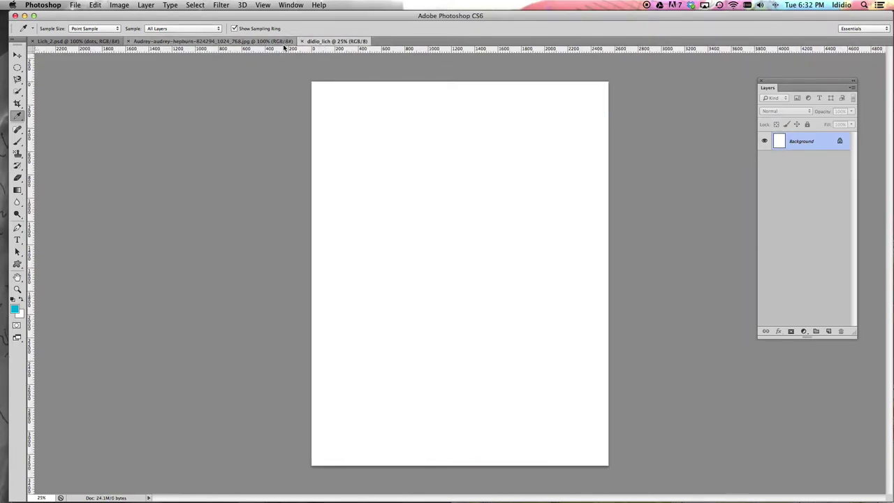
left_click(229, 42)
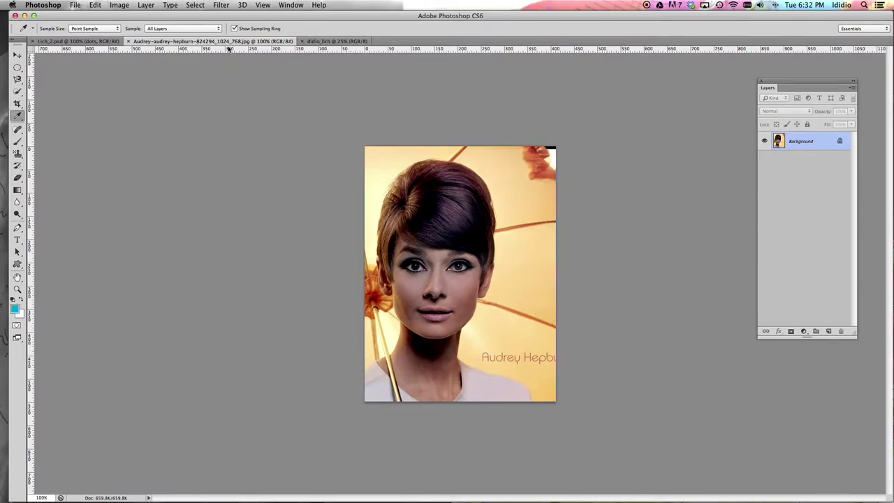
left_click_drag(784, 79, 602, 89)
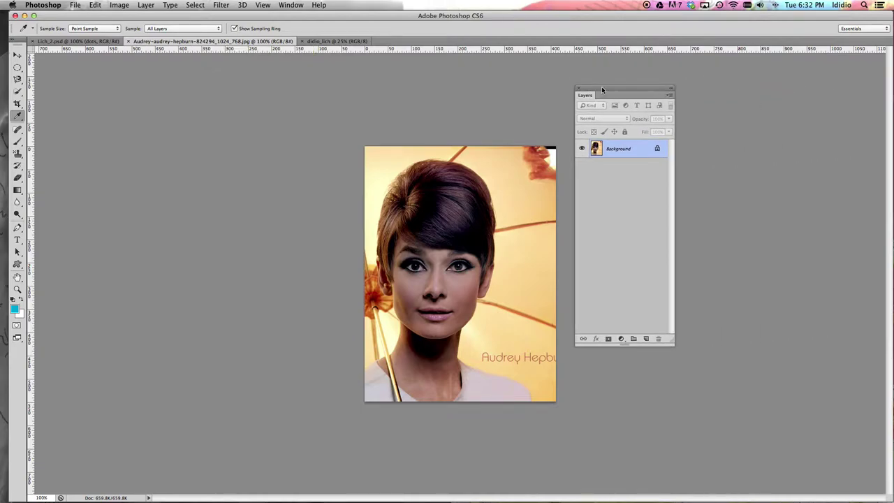
- Duplicate the photo layer as 'background' into didio_lich, then close the Audrey tab
left_click(670, 96)
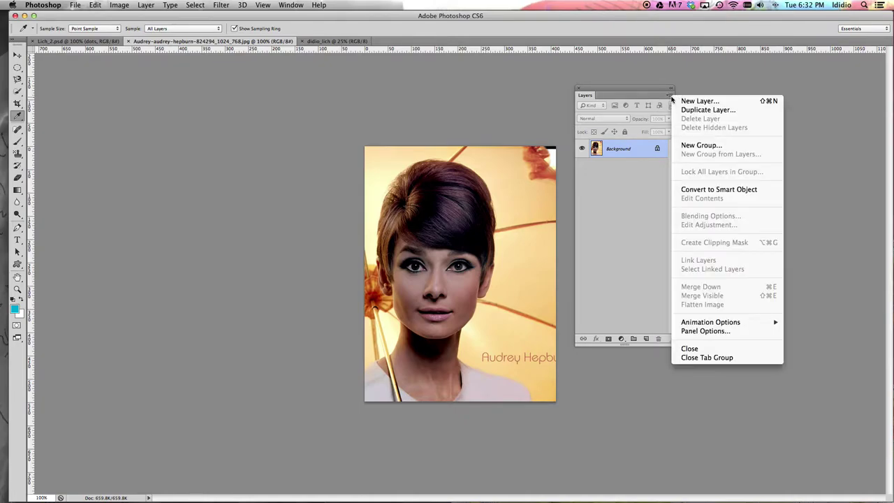
left_click(681, 112)
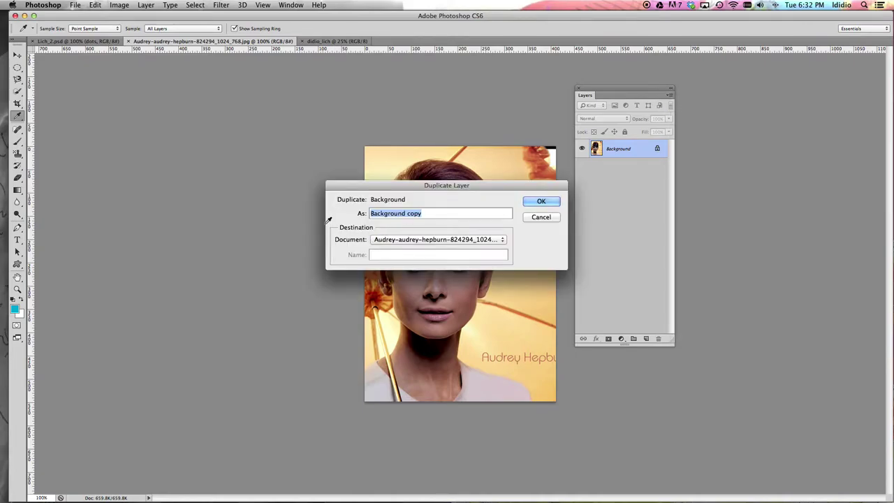
type("ba")
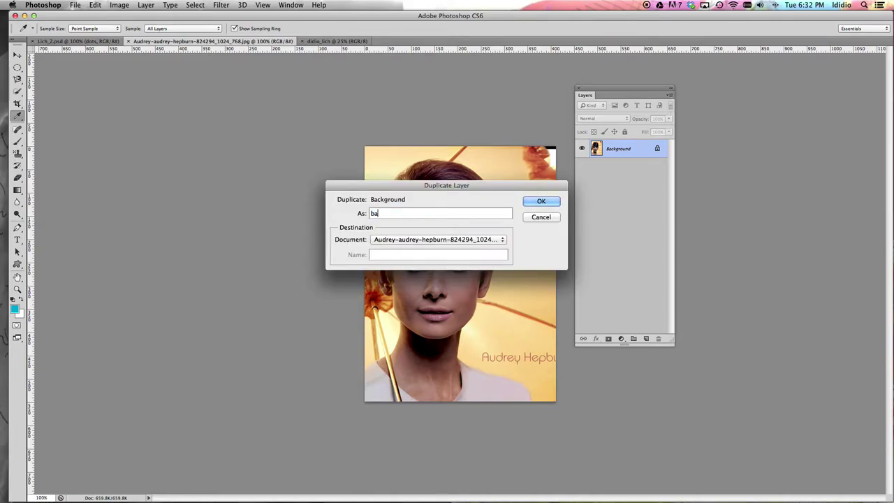
type("ckground")
left_click(380, 241)
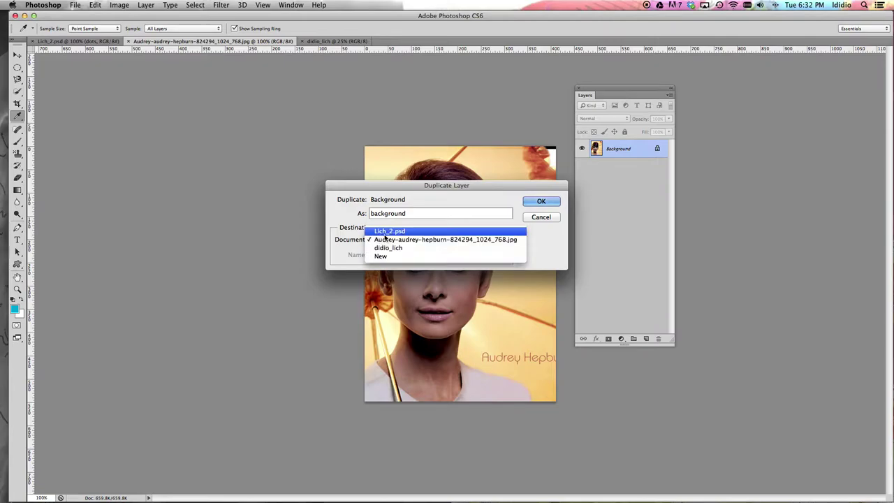
left_click(433, 249)
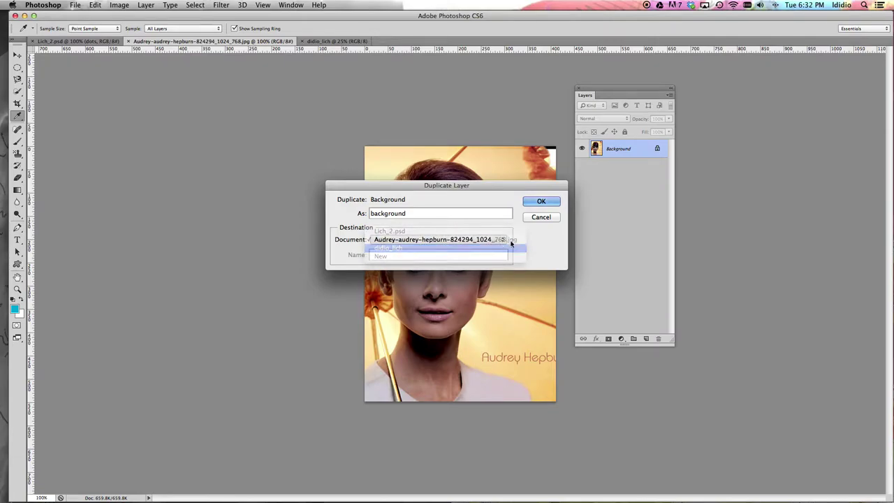
left_click(540, 202)
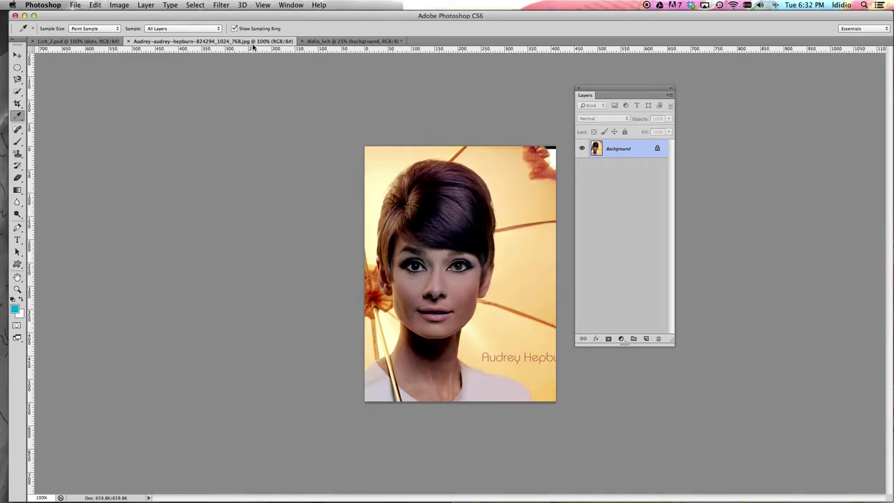
left_click(128, 43)
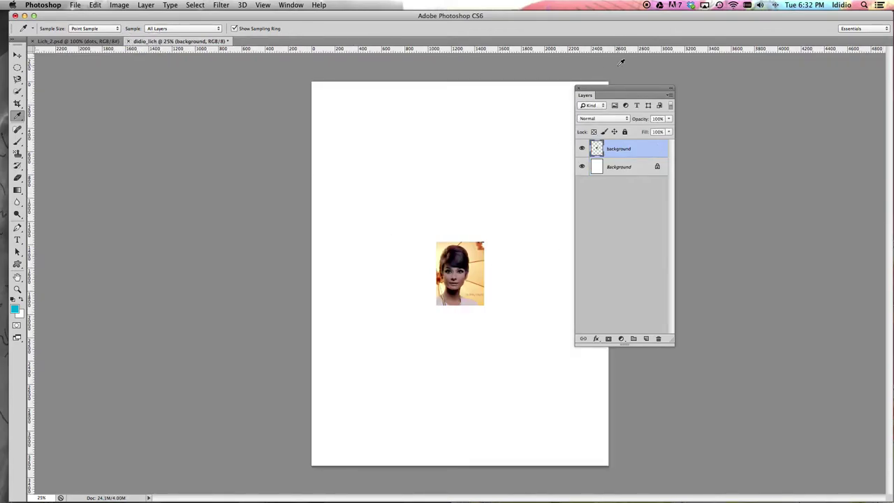
- Free-transform the photo to stretch corner to corner over the didio_lich page and commit
left_click_drag(606, 90, 651, 86)
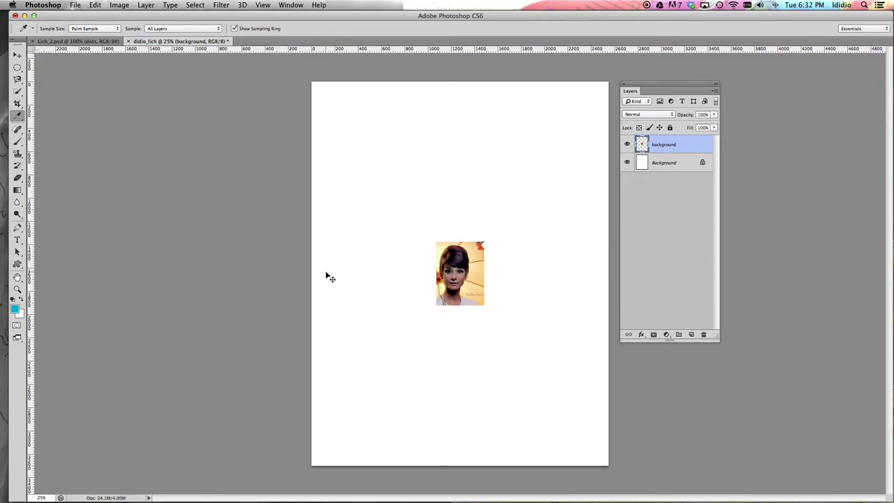
key("super+t")
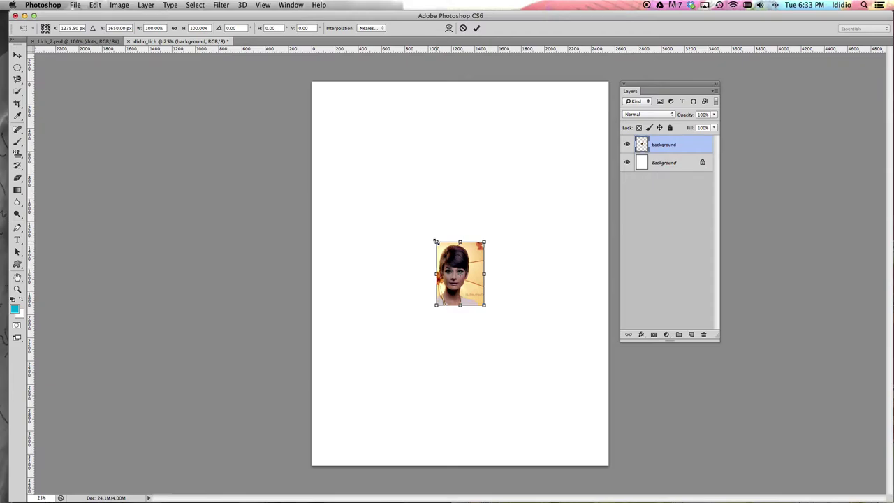
left_click_drag(436, 242, 309, 74)
left_click_drag(485, 305, 609, 474)
left_click_drag(564, 437, 563, 438)
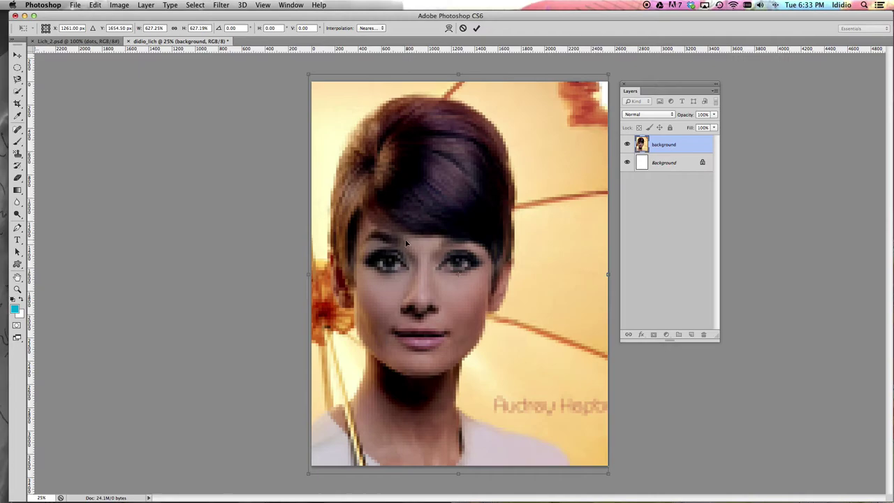
key("Return")
key("i")
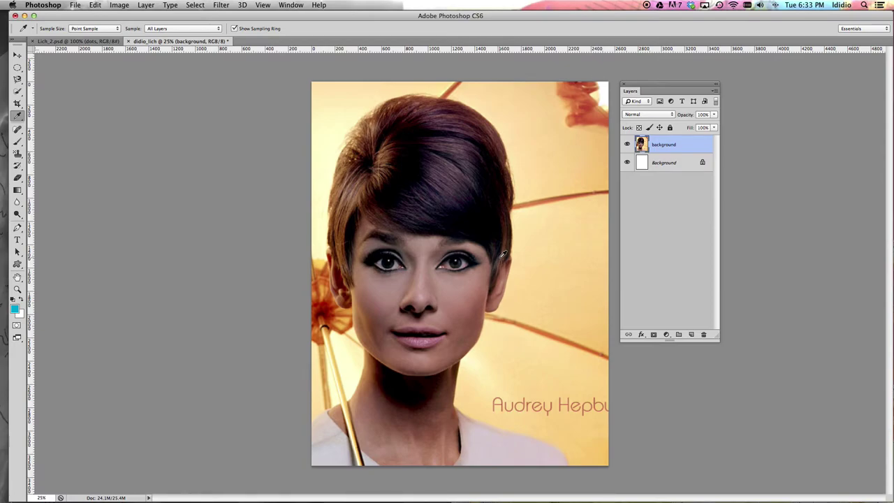
key("super+s")
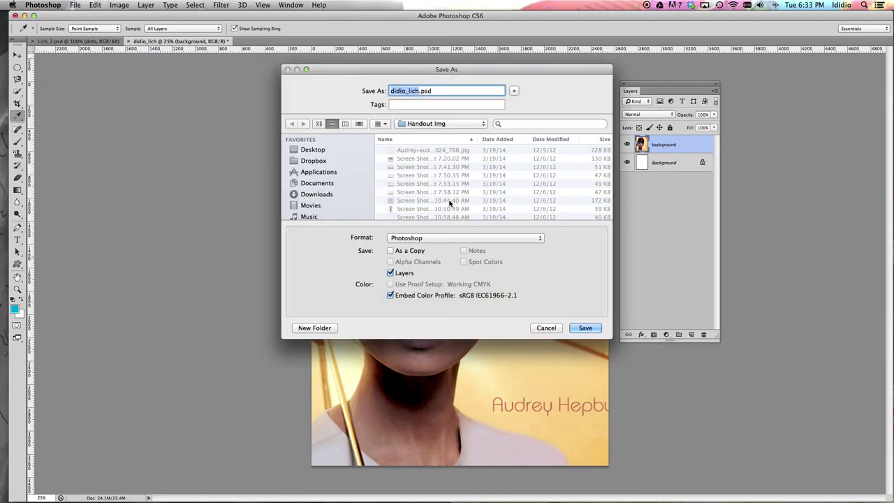
- Save didio_lich.psd to the Desktop in Photoshop format, accepting the format options
left_click(310, 149)
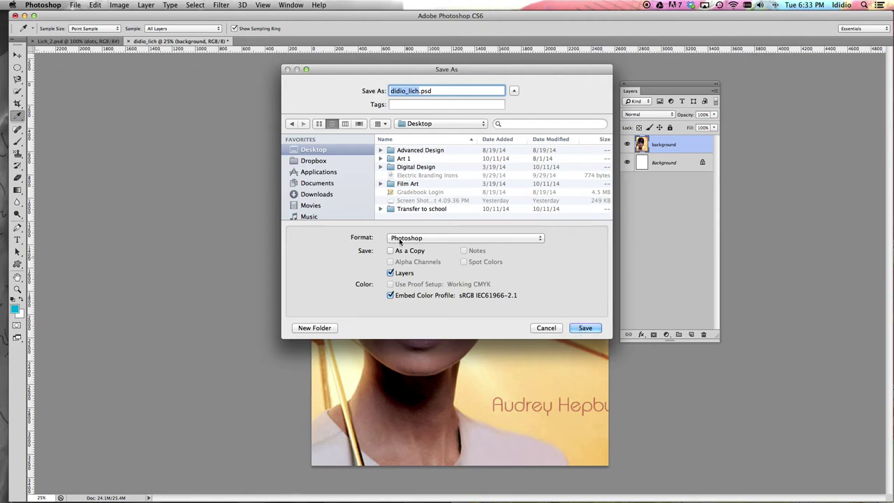
left_click(585, 328)
left_click(550, 203)
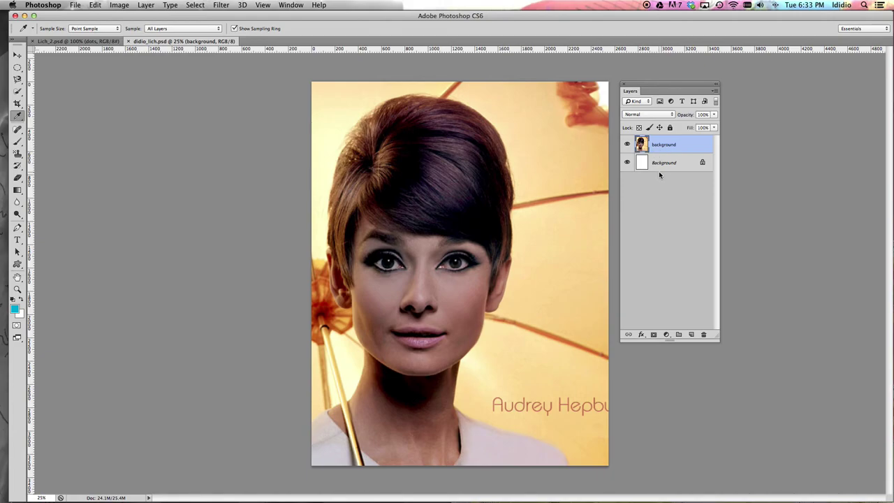
- Convert the white Background to Layer 0, delete it, and save didio_lich.psd
left_click(682, 166)
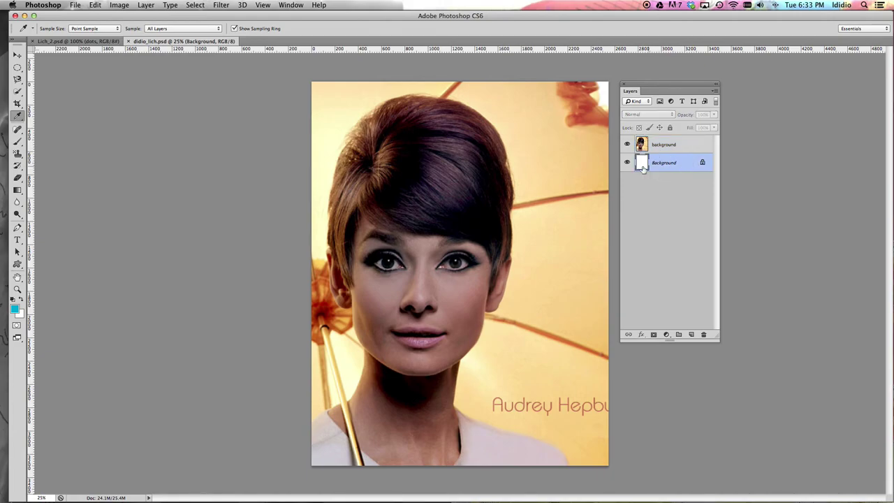
double_click(686, 165)
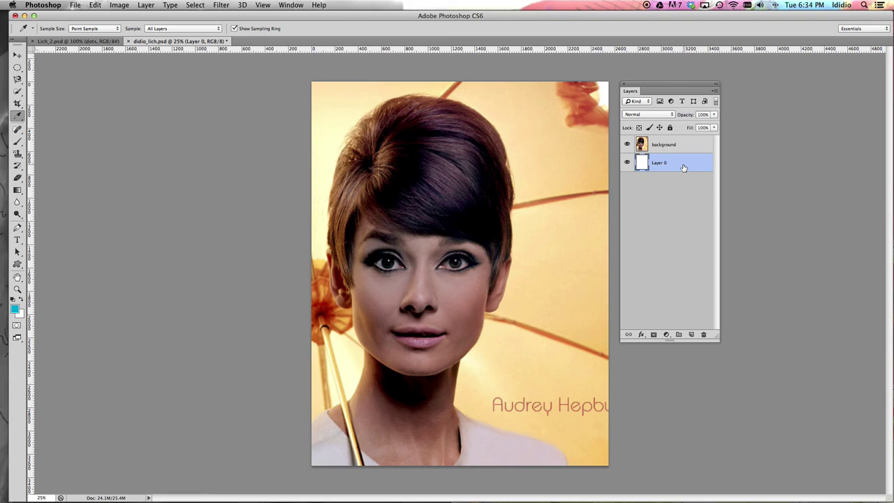
left_click_drag(692, 164, 704, 333)
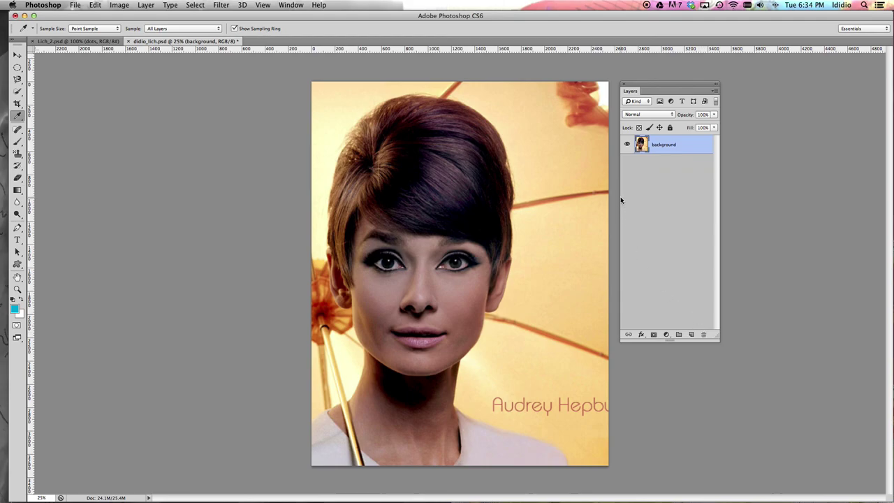
key("super+s")
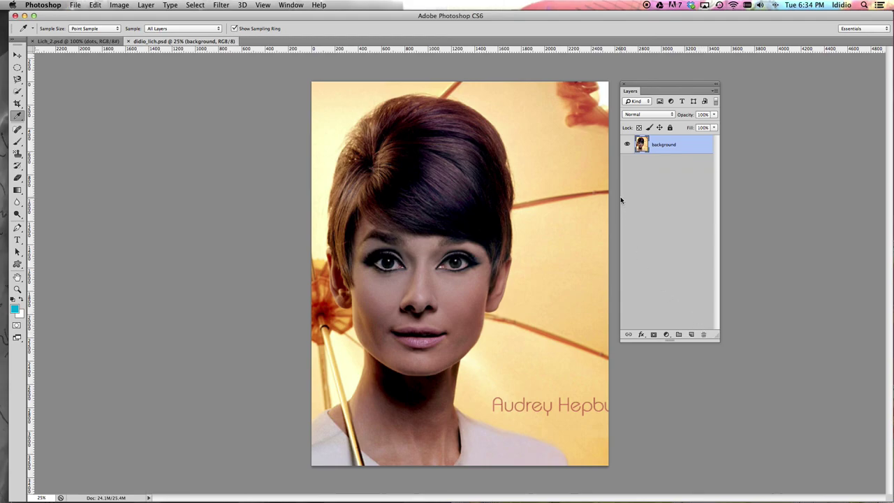